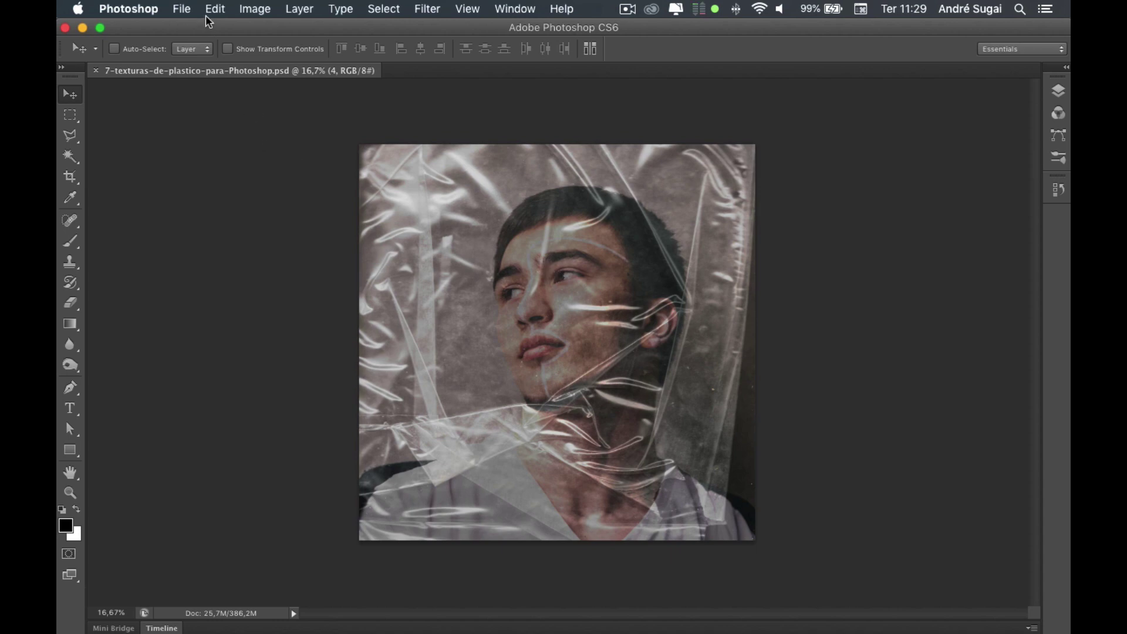
Step: Show the Layers panel listing texture groups 1–7 above the INSIRA SUA IMAGEM AQUI portrait layer
click(182, 8)
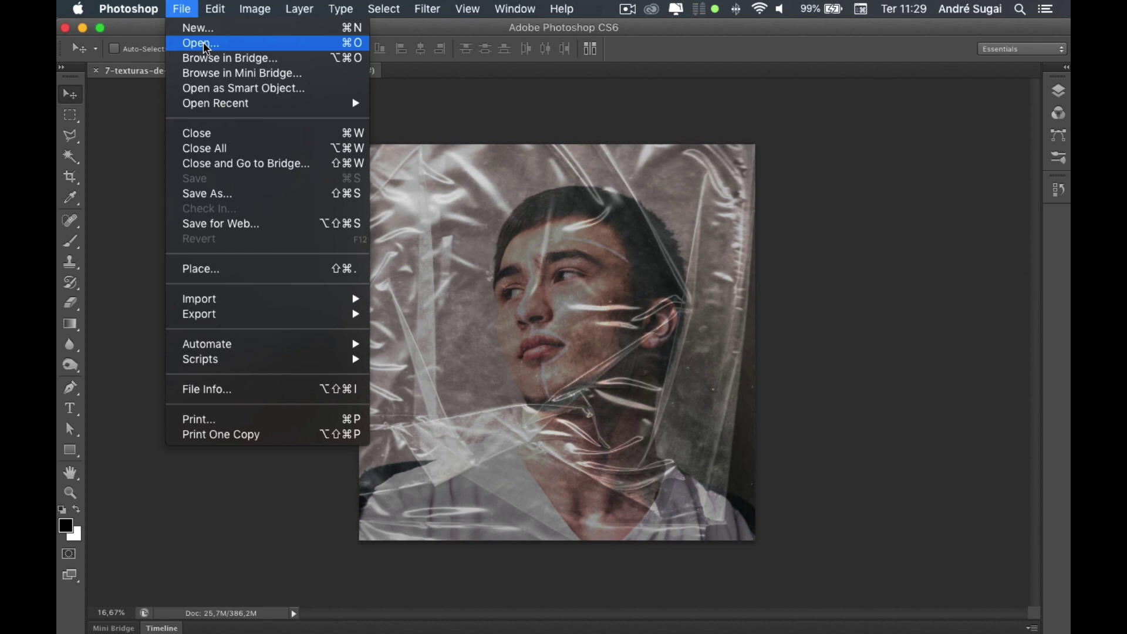
click(499, 110)
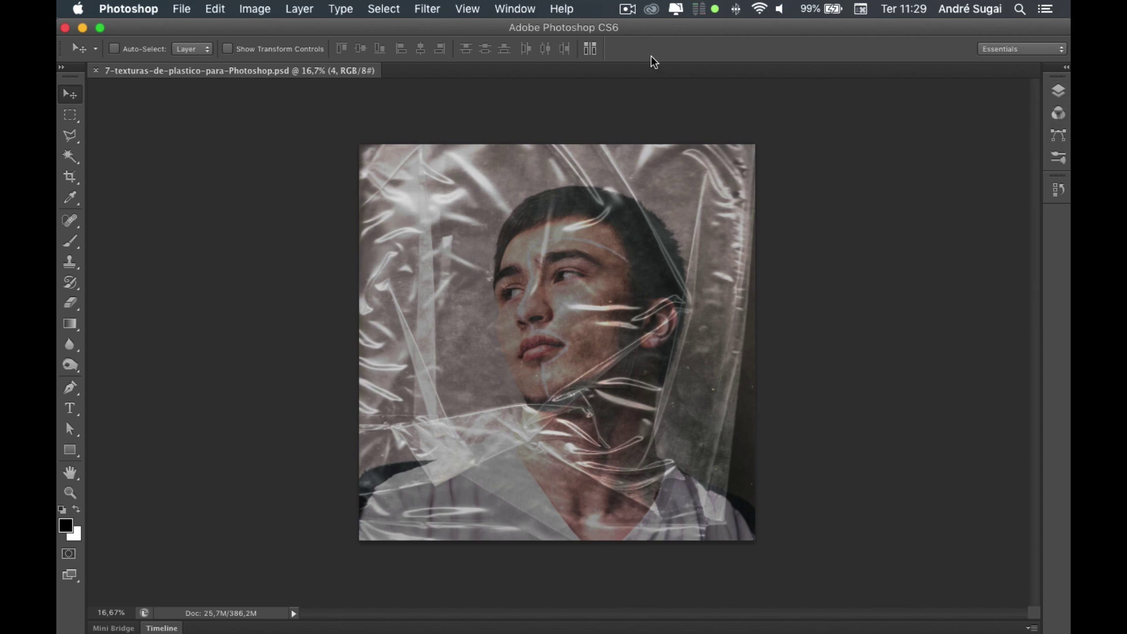
click(513, 8)
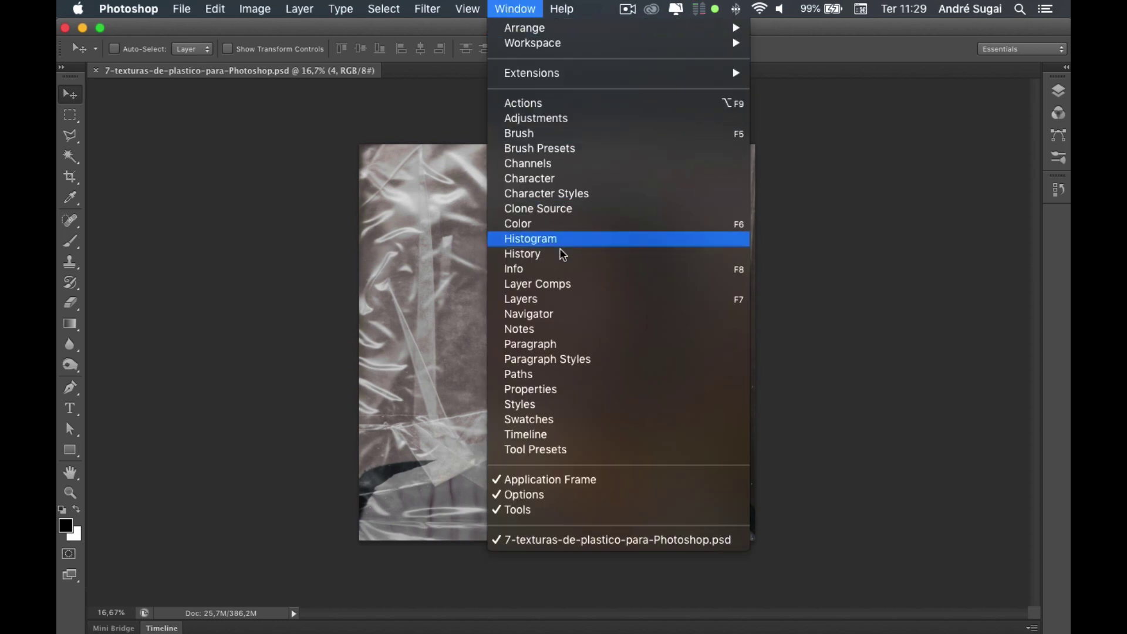
click(542, 300)
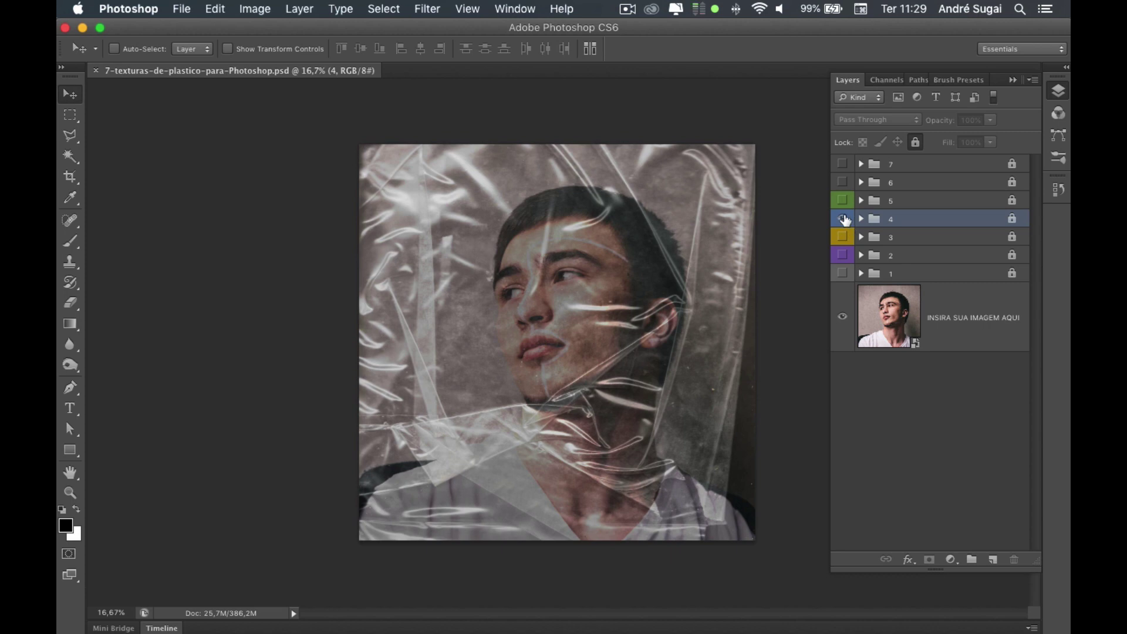
Step: Hide group 4, then preview texture groups 5, 6, 7, 3, 2 and 1 in turn
click(843, 218)
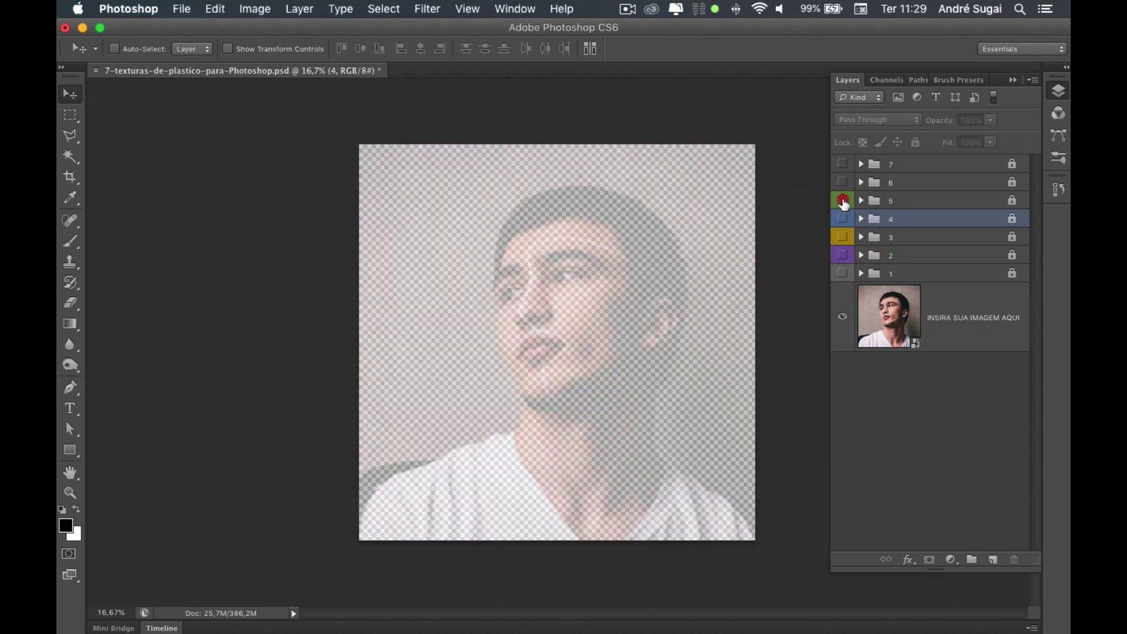
click(842, 201)
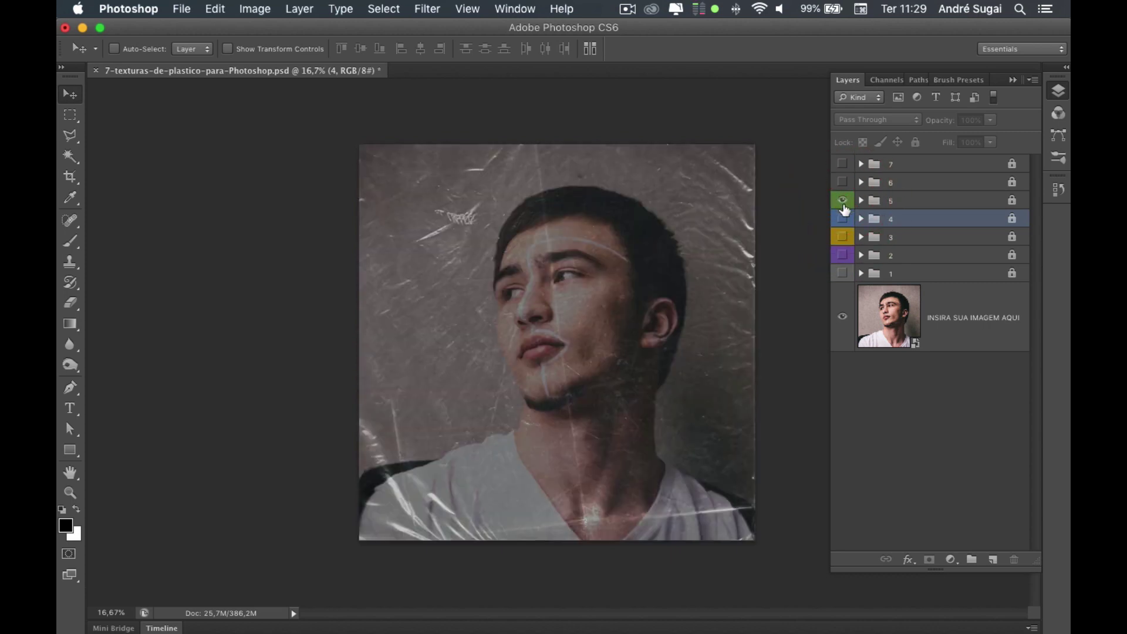
click(843, 202)
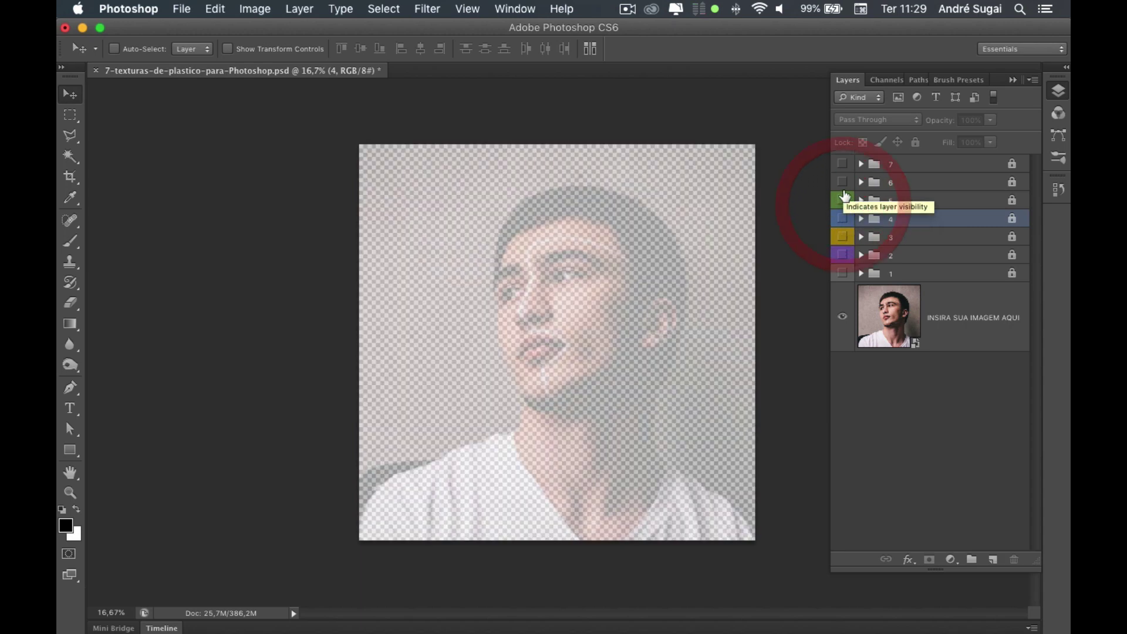
click(843, 183)
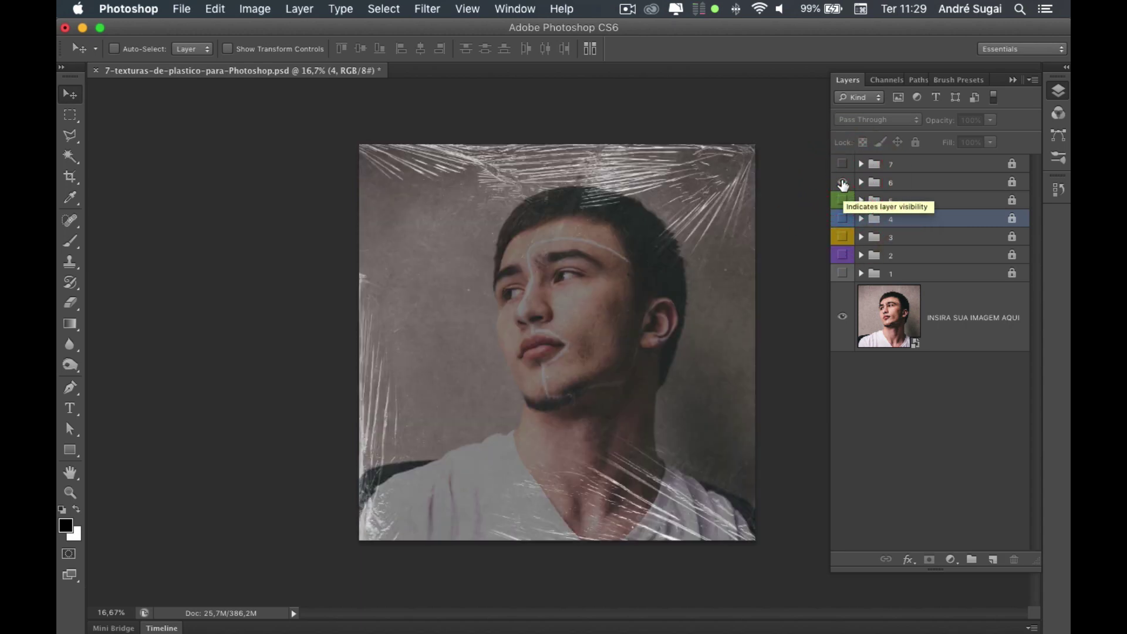
click(842, 183)
click(842, 165)
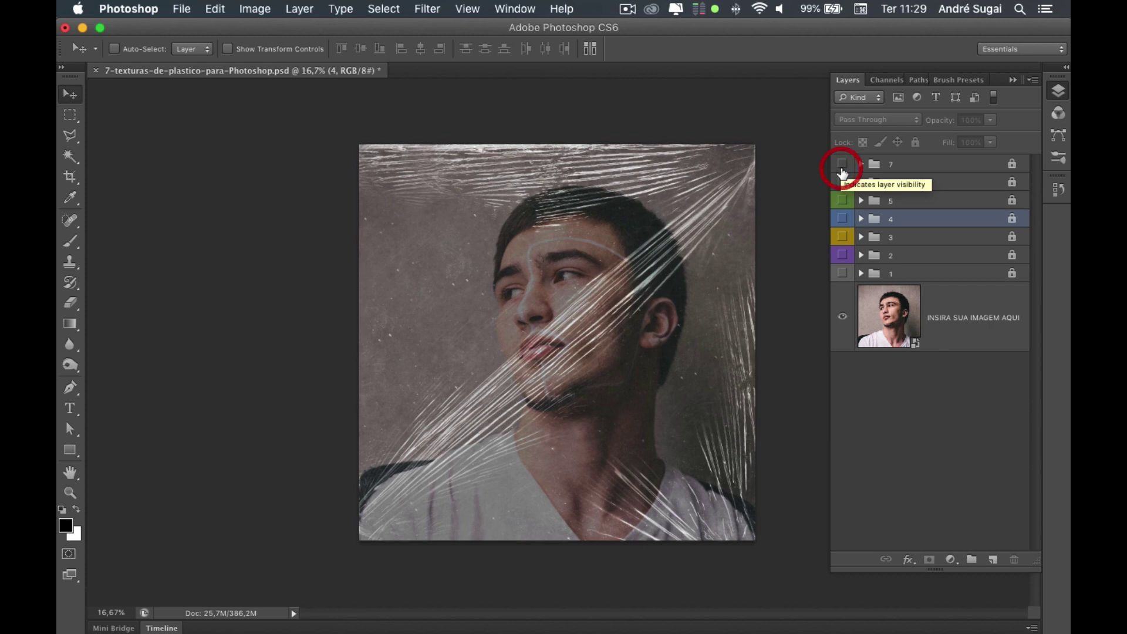
click(842, 165)
click(842, 236)
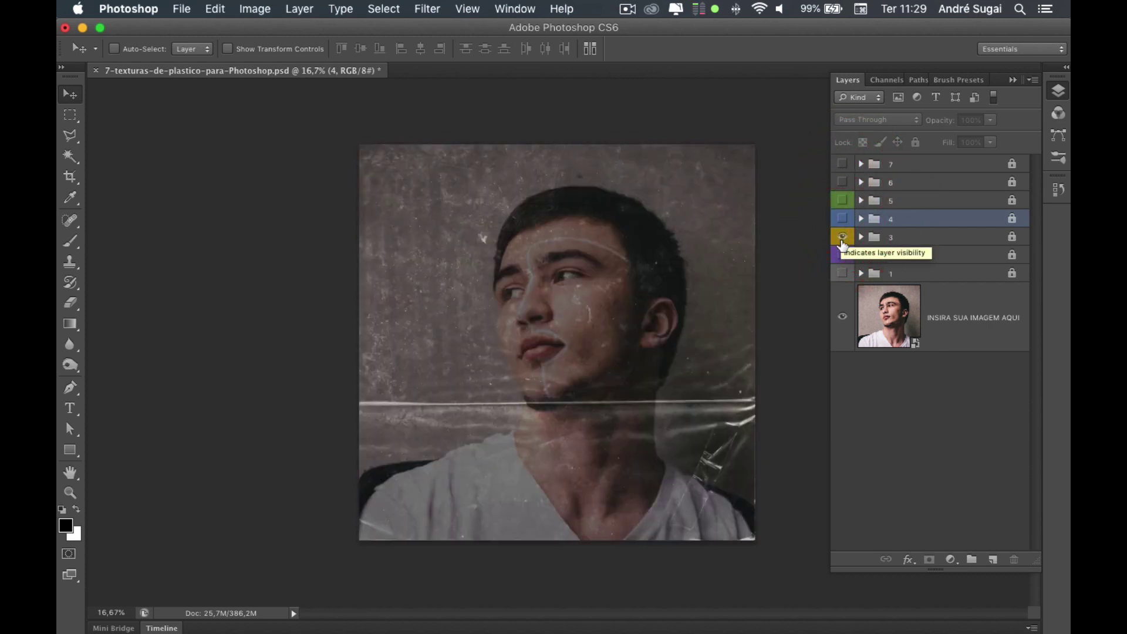
click(842, 237)
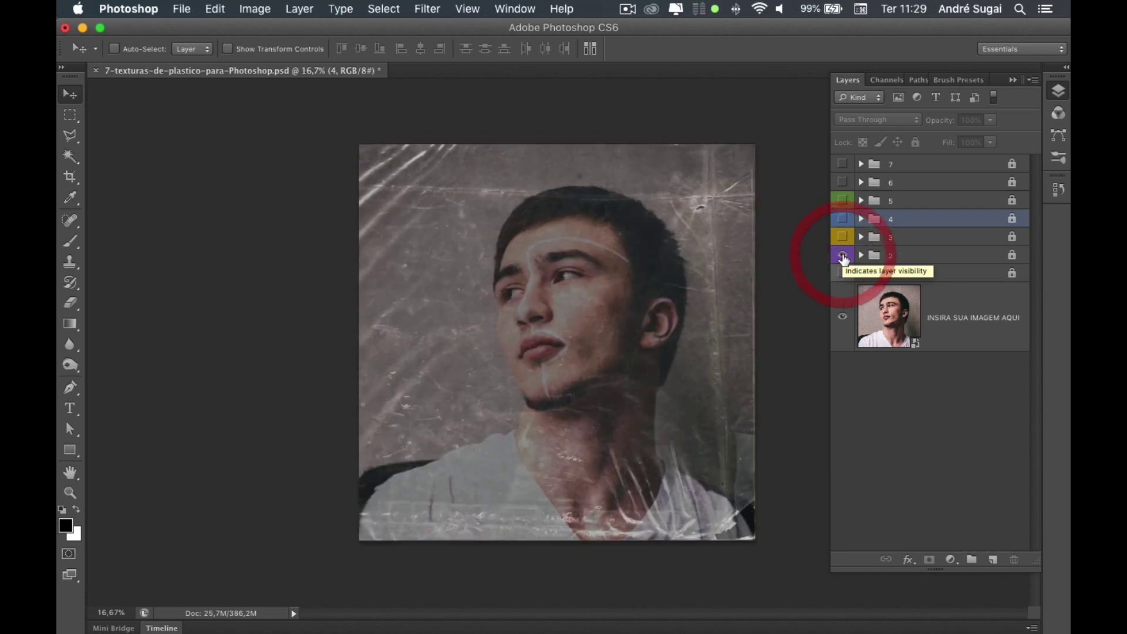
click(843, 257)
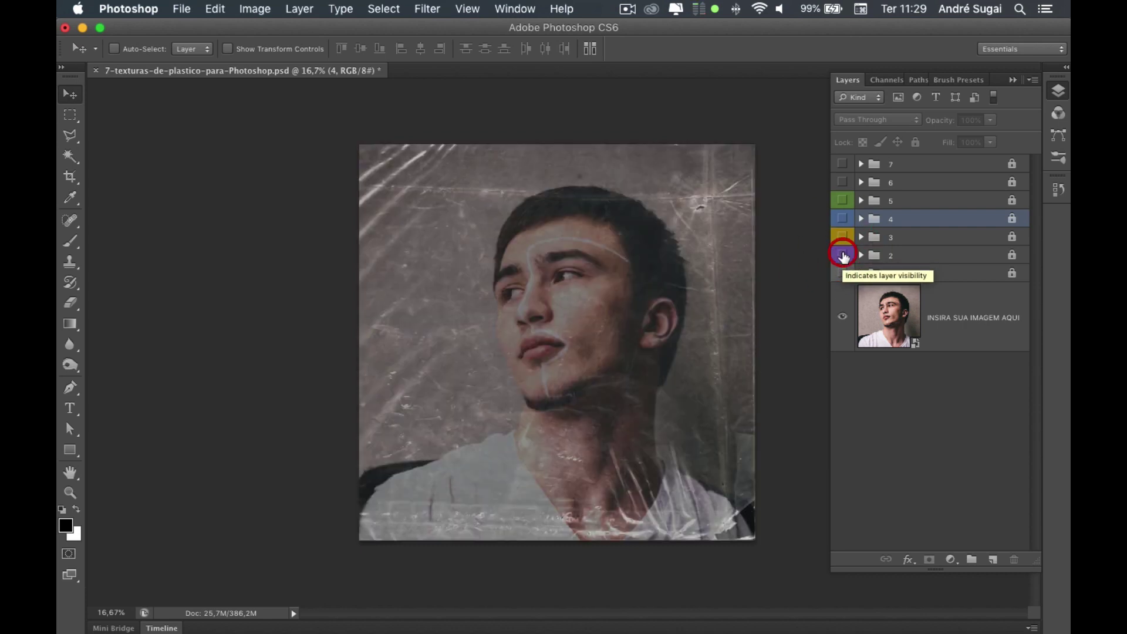
click(843, 273)
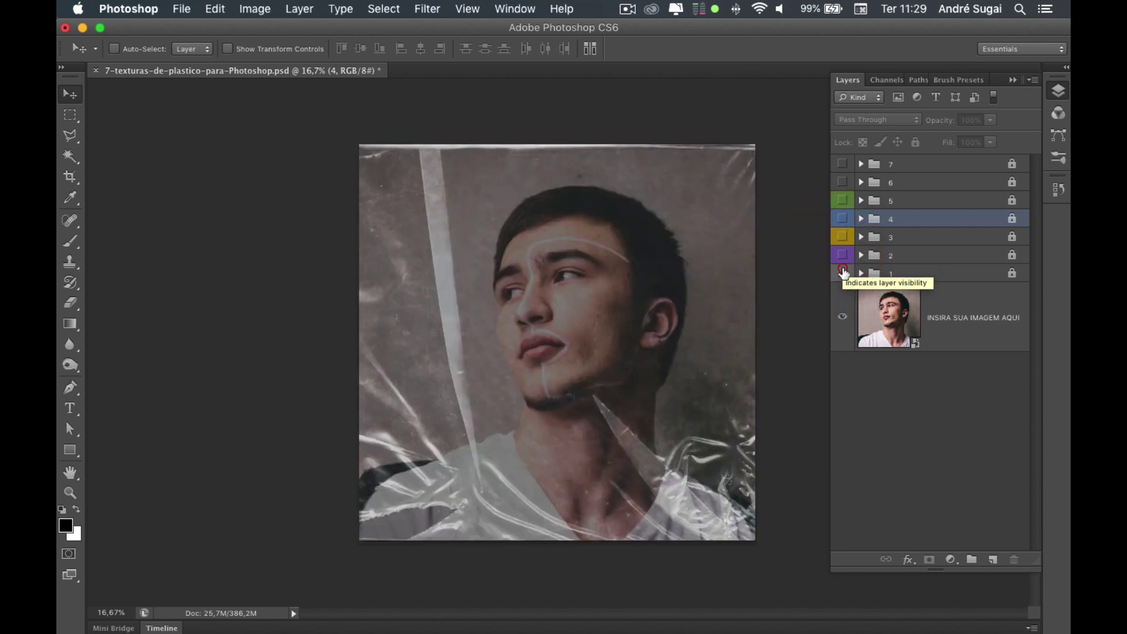
click(843, 271)
Step: Inspect group 4's texture layers, collapse and hide it, and leave only group 1 visible
click(861, 218)
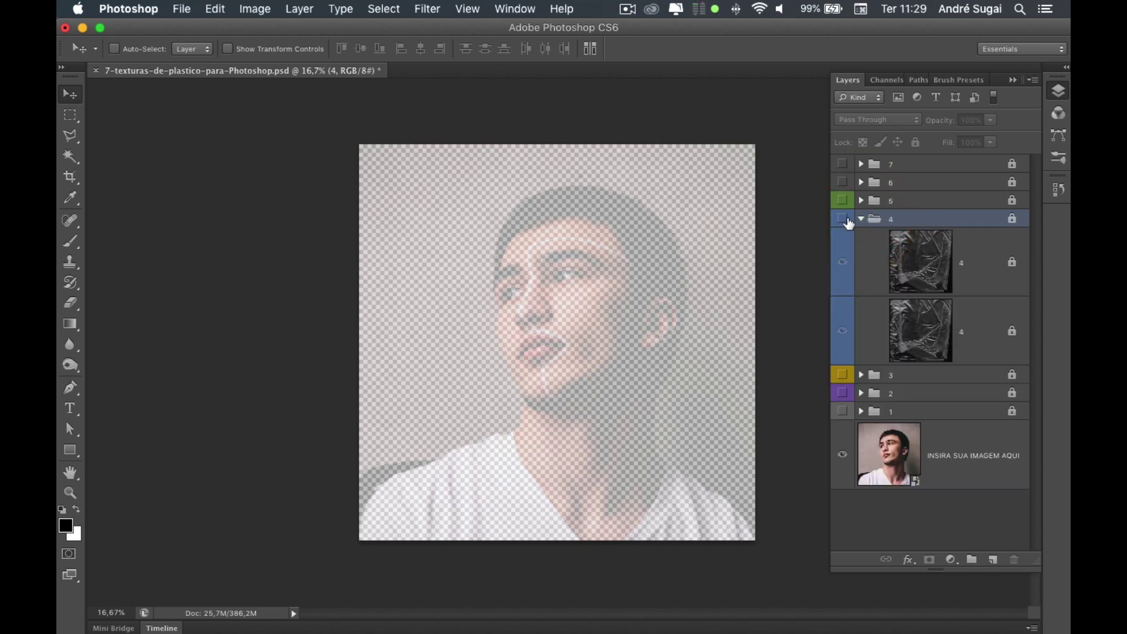
click(845, 220)
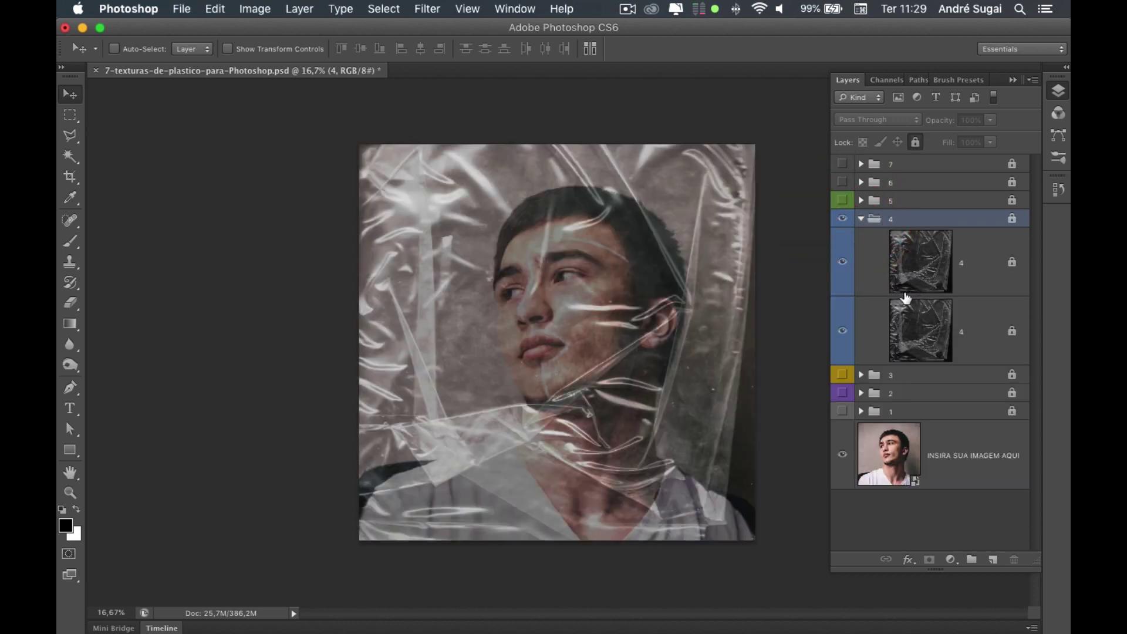
click(913, 276)
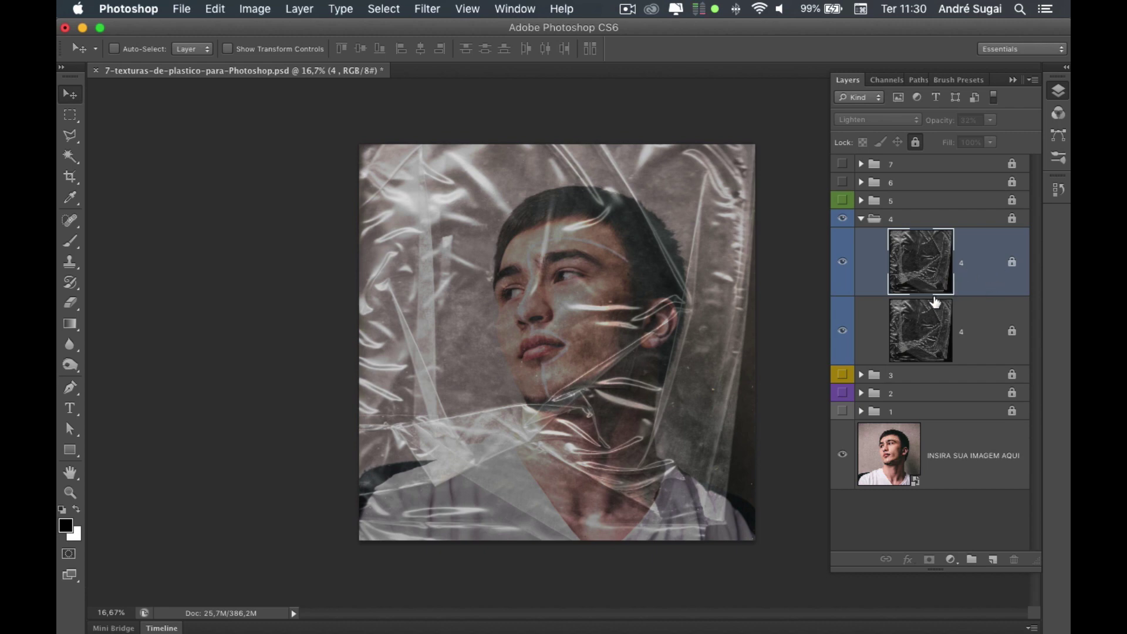
click(860, 220)
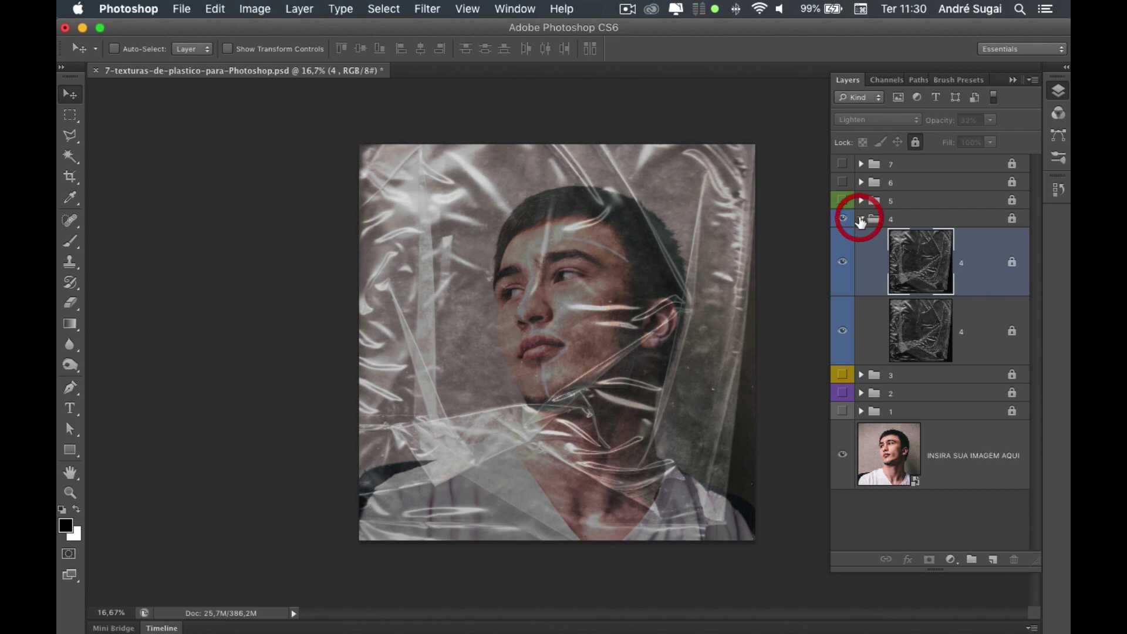
click(843, 218)
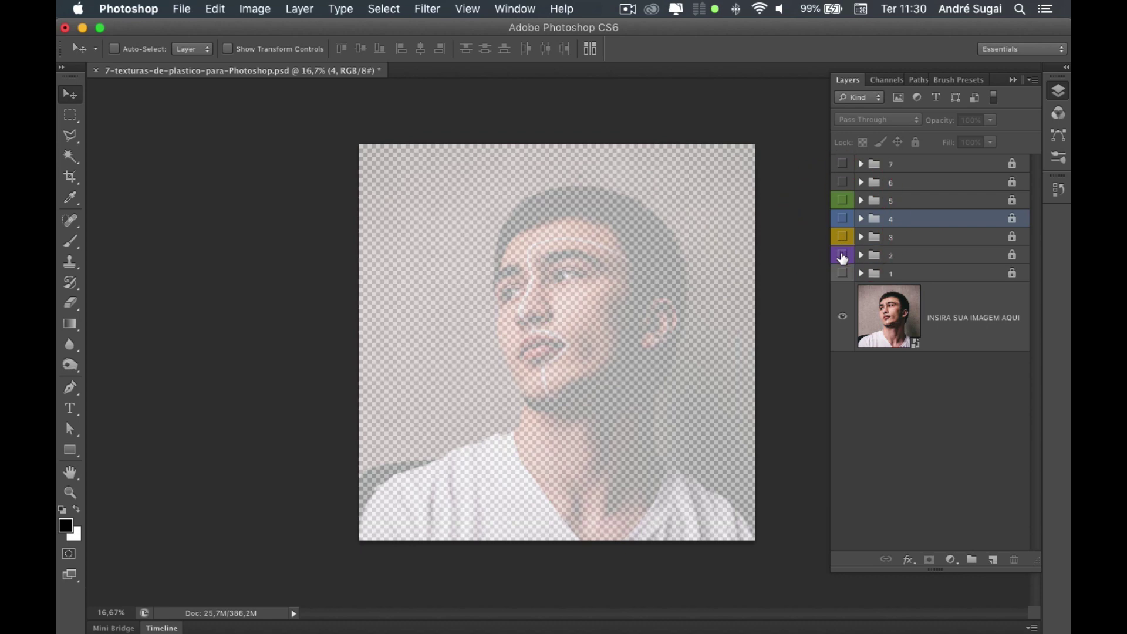
click(842, 255)
click(843, 256)
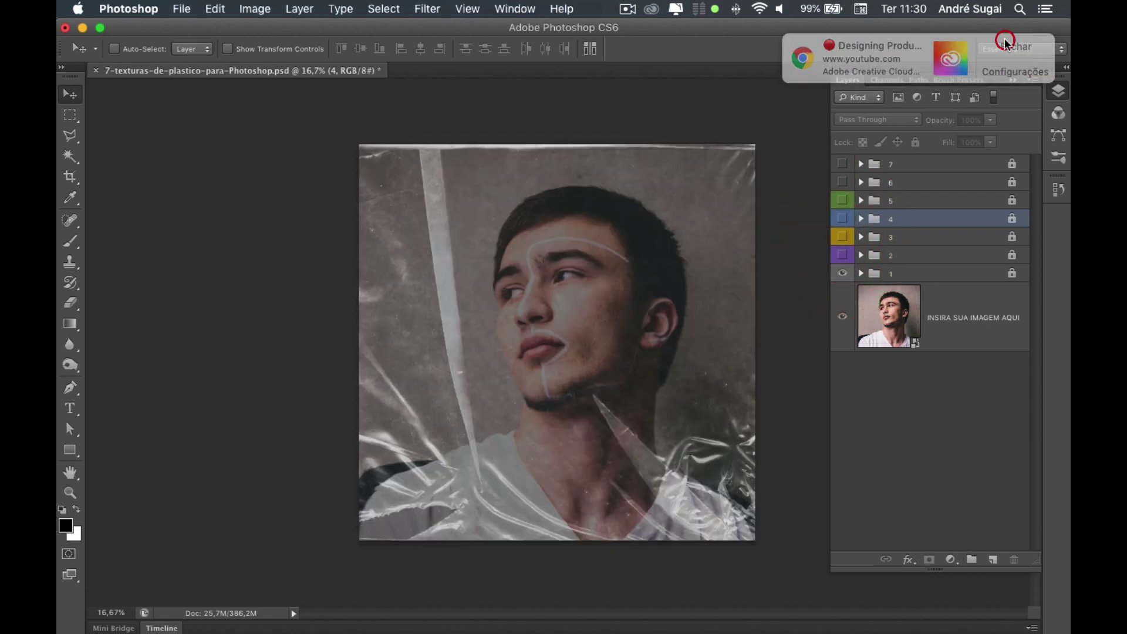
click(1007, 46)
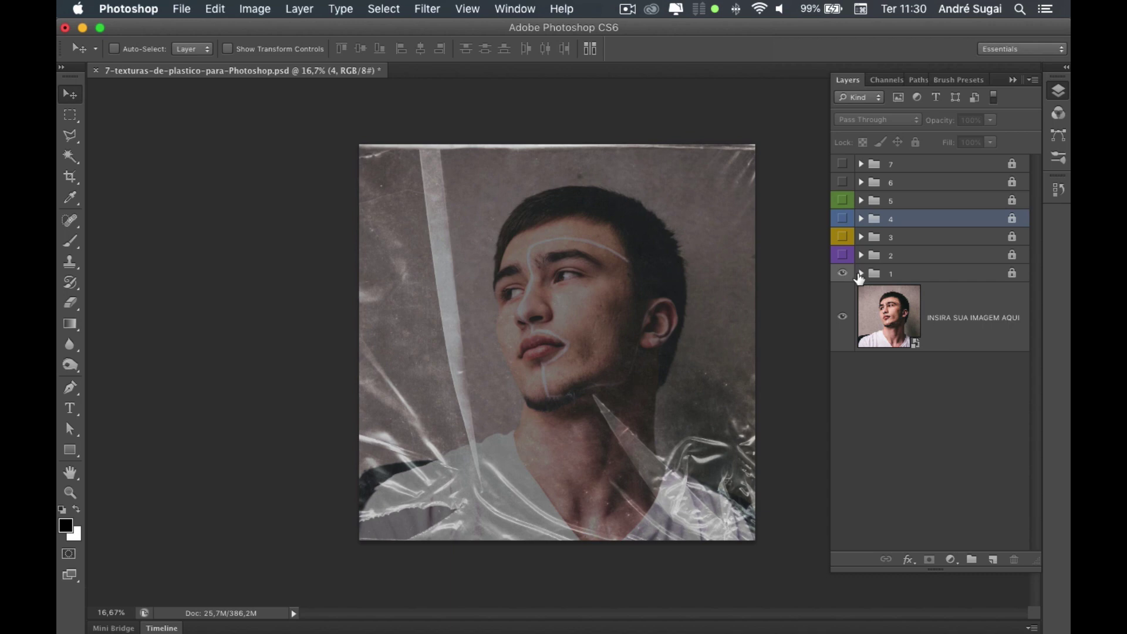
Step: Open the INSIRA SUA IMAGEM AQUI smart object contents as Layer 1.psb, acknowledging the info message
double_click(891, 314)
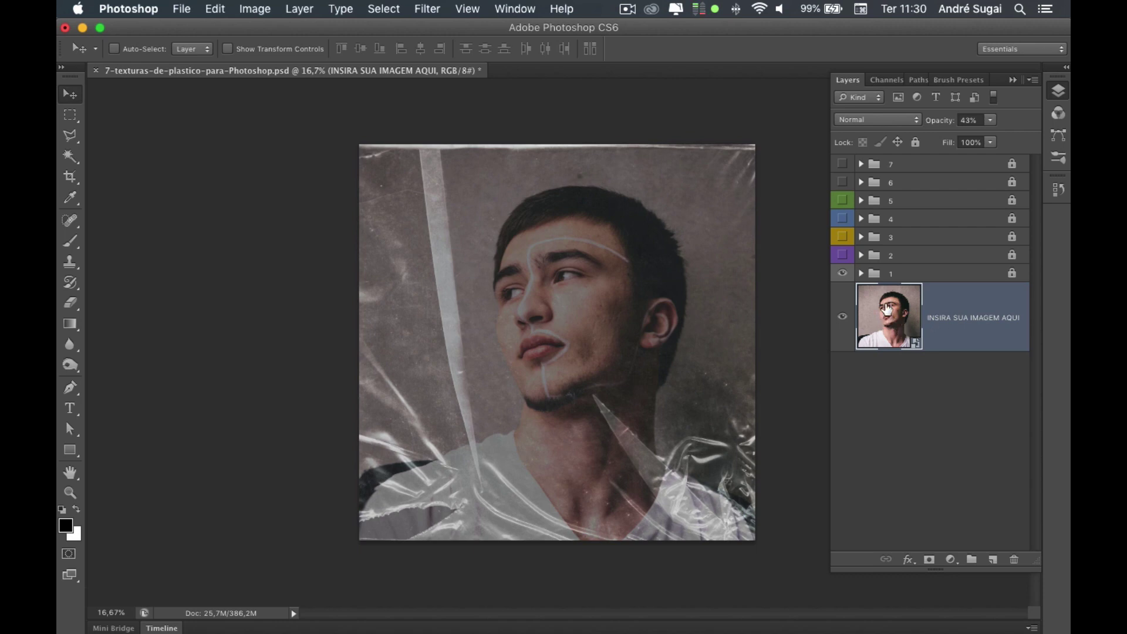
double_click(885, 331)
click(722, 289)
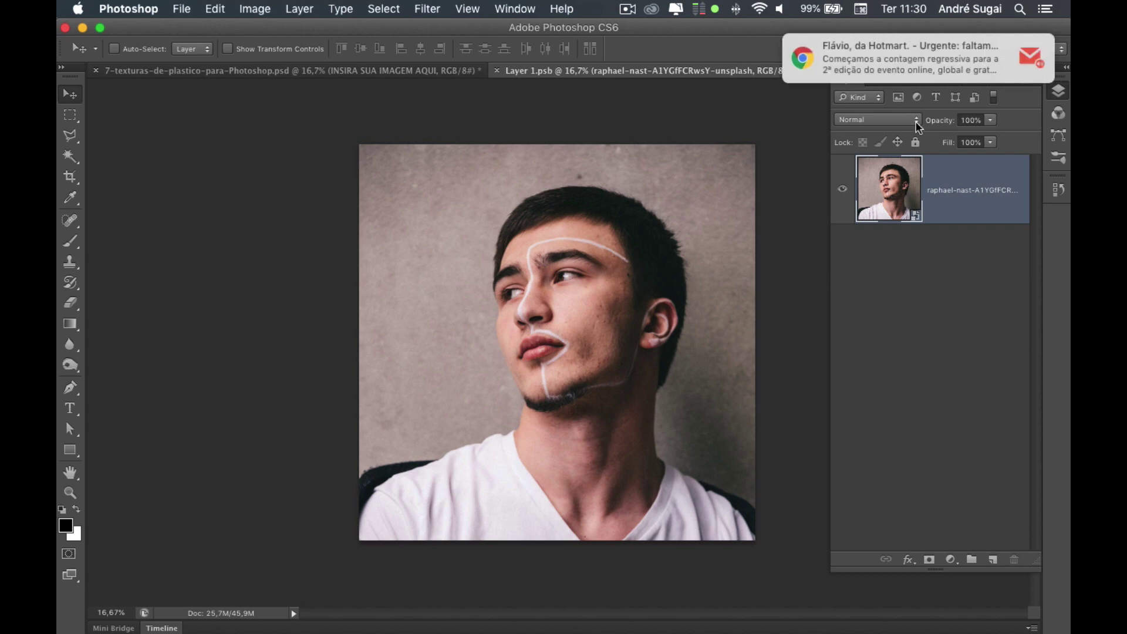
Step: Place the neon portrait JPEG from the 2l- Texturas de Plástico folder into Layer 1.psb
click(1019, 49)
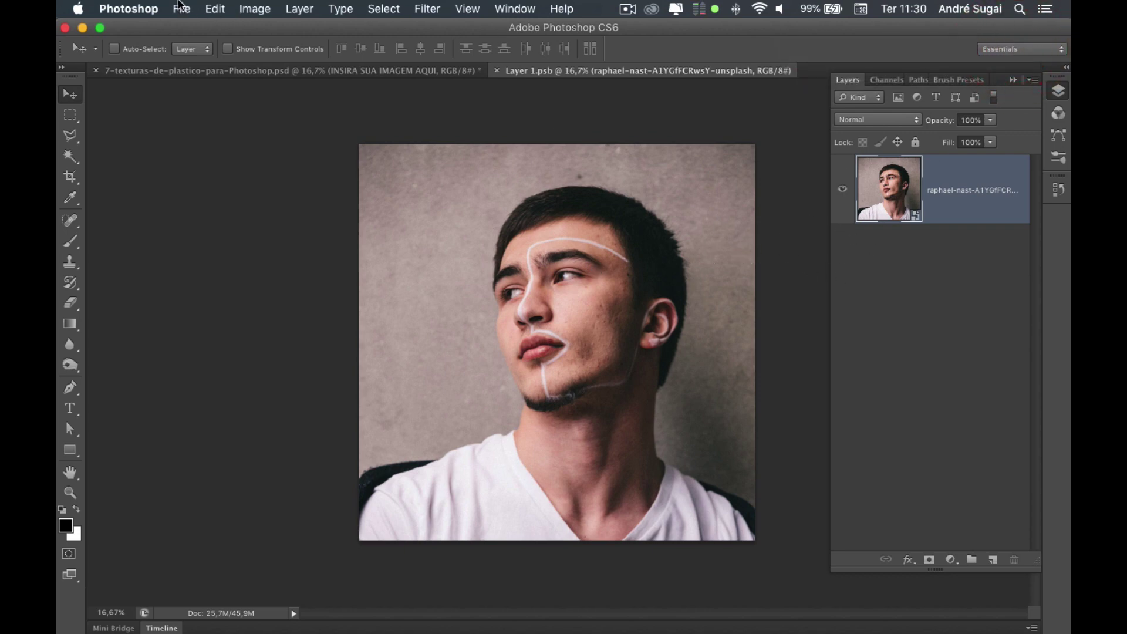
click(181, 8)
click(217, 268)
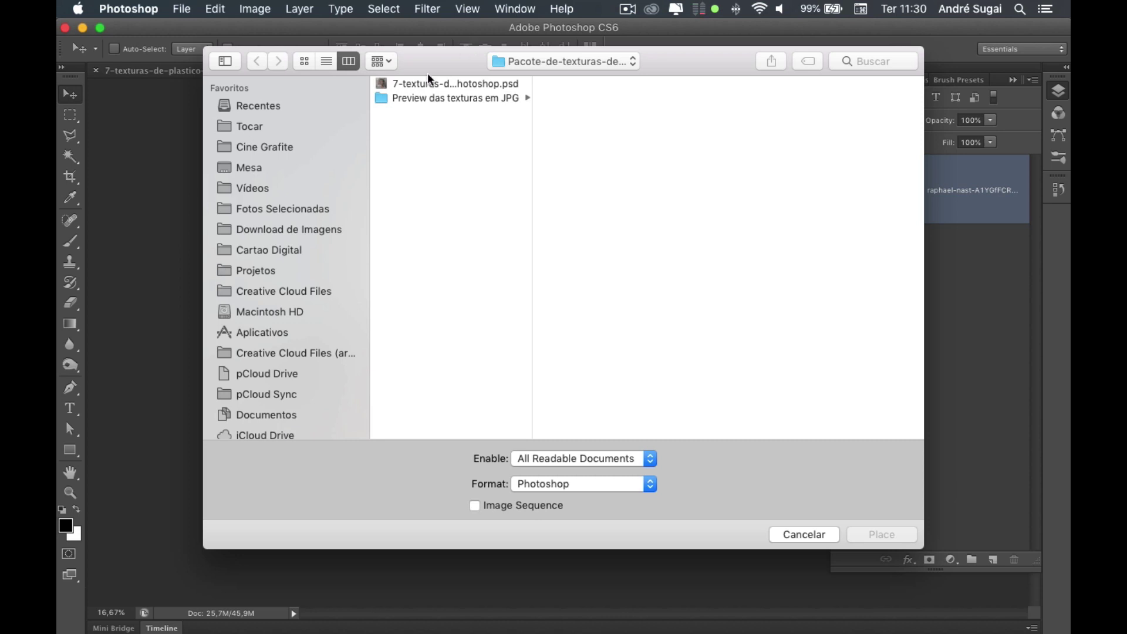
click(524, 62)
click(534, 76)
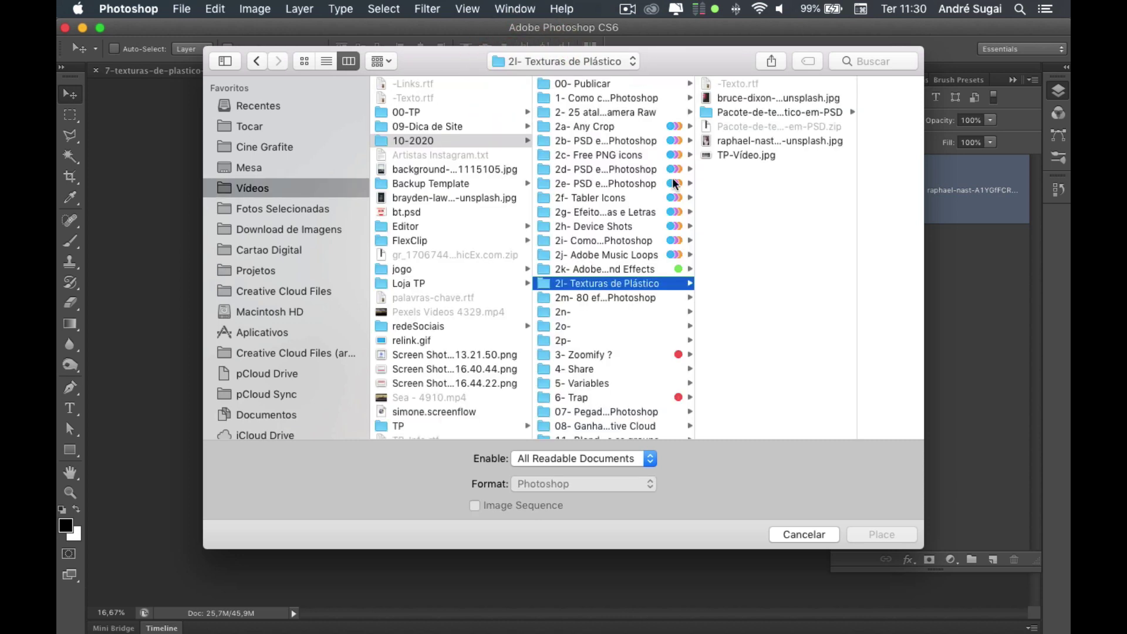
click(728, 97)
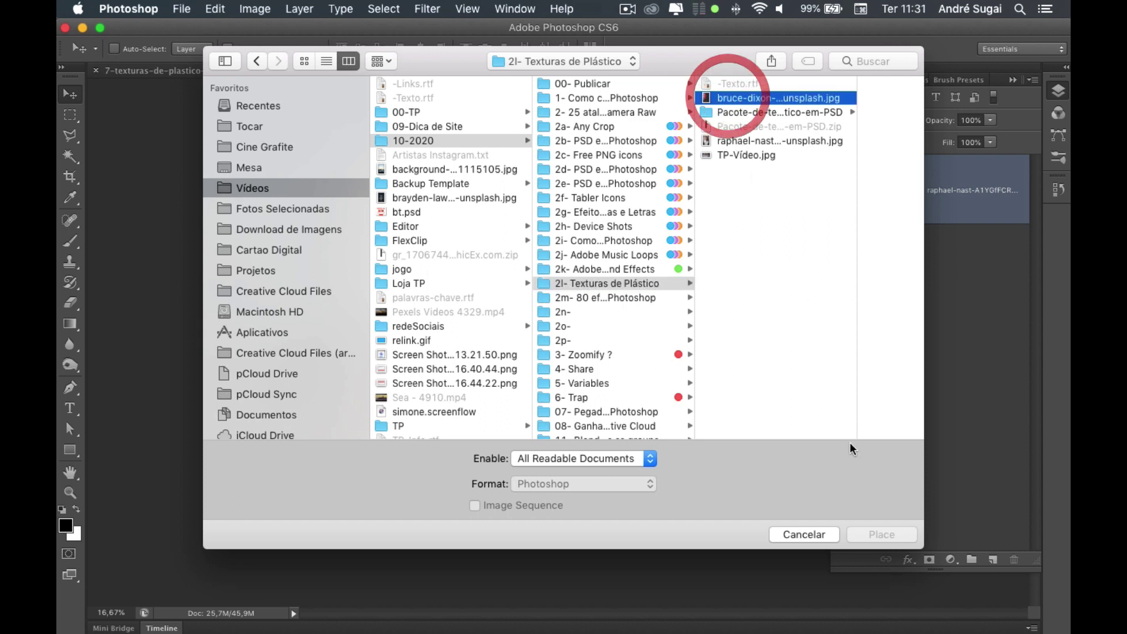
click(867, 530)
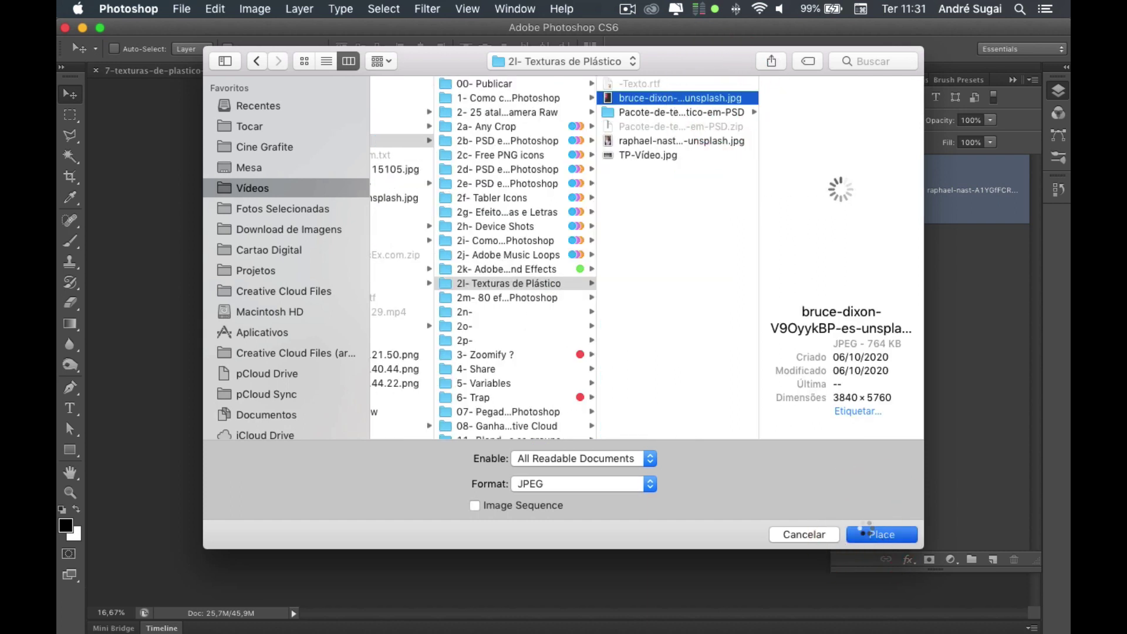
click(865, 526)
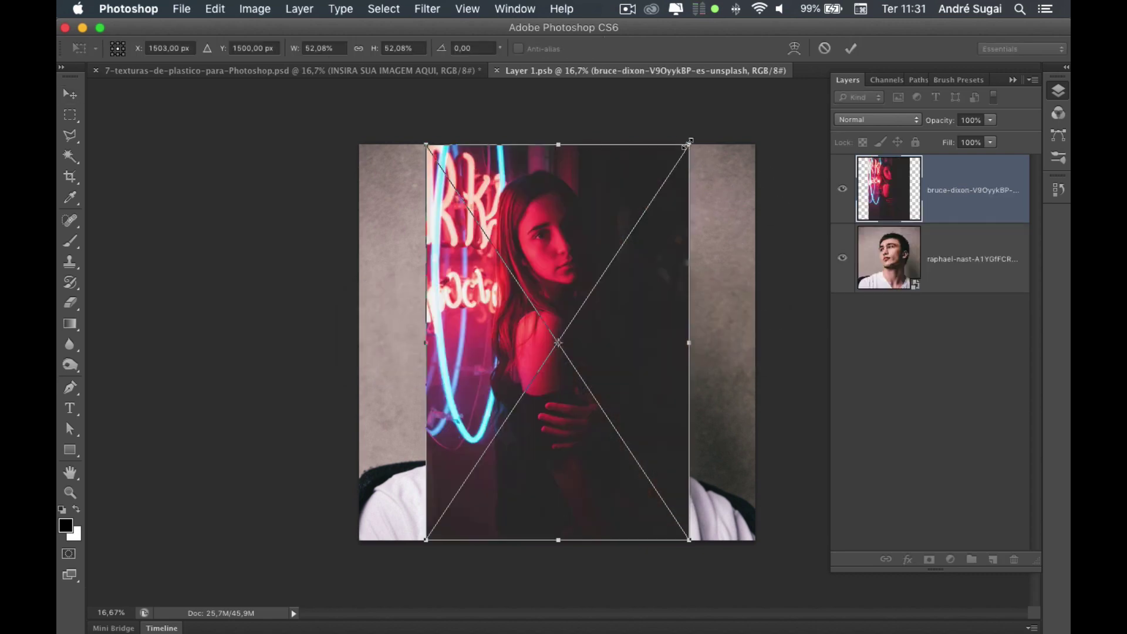
Step: Scale the placed neon photo proportionally from its centre to fill the canvas and commit it
key(alt+shift)
mouse_move(687, 143)
mouse_down()
mouse_move(832, 36)
mouse_move(781, 47)
mouse_up()
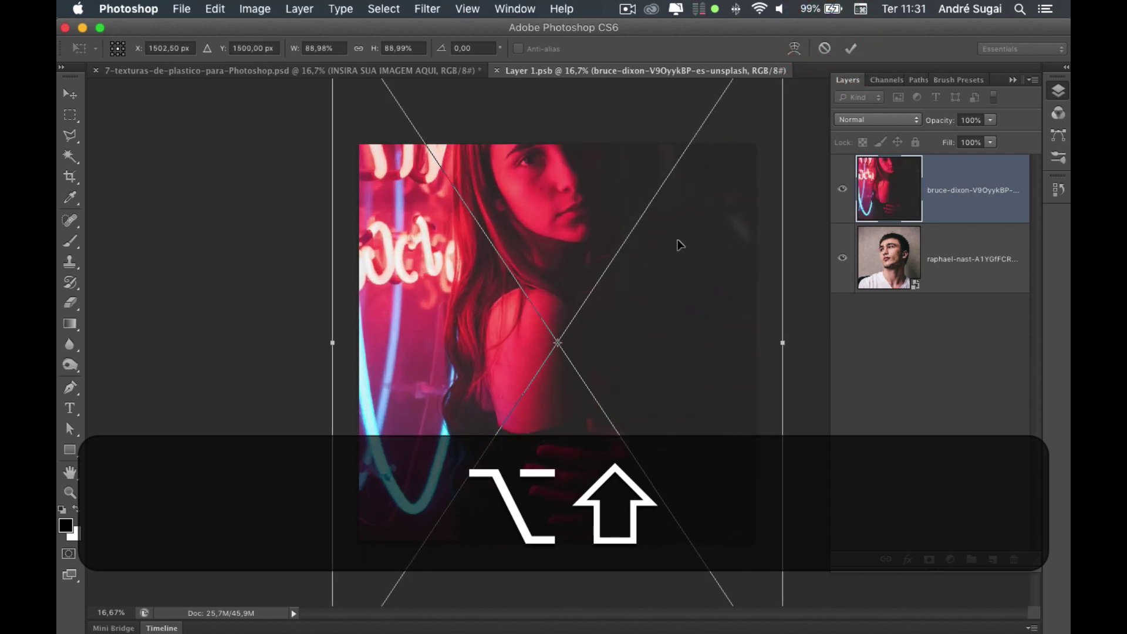
drag(680, 245, 674, 378)
key(shift+Return)
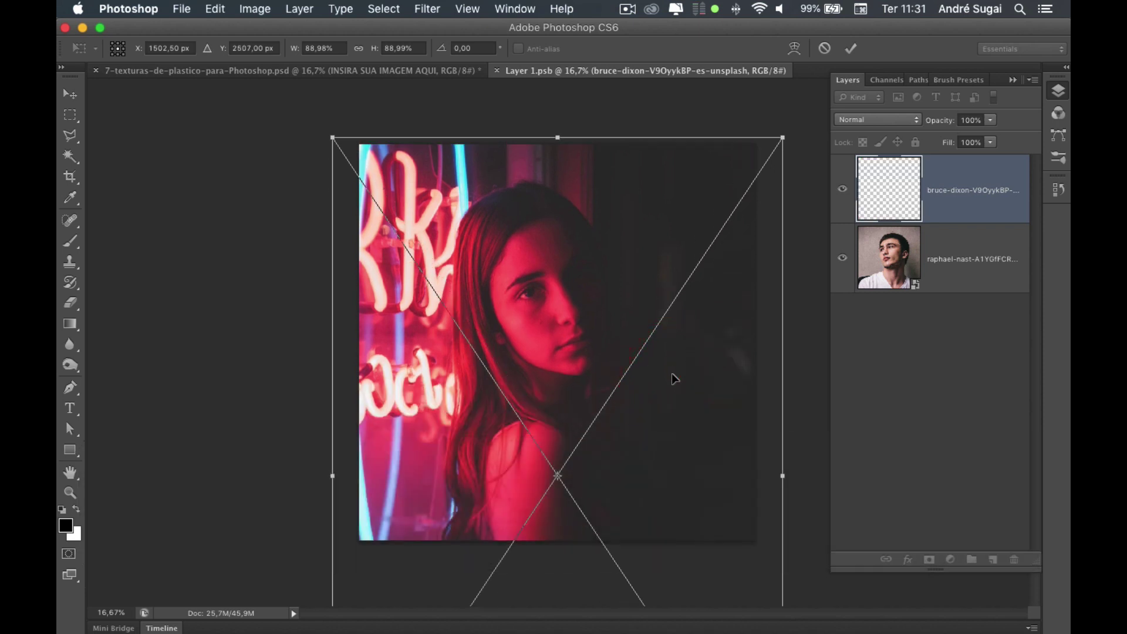
key(Return)
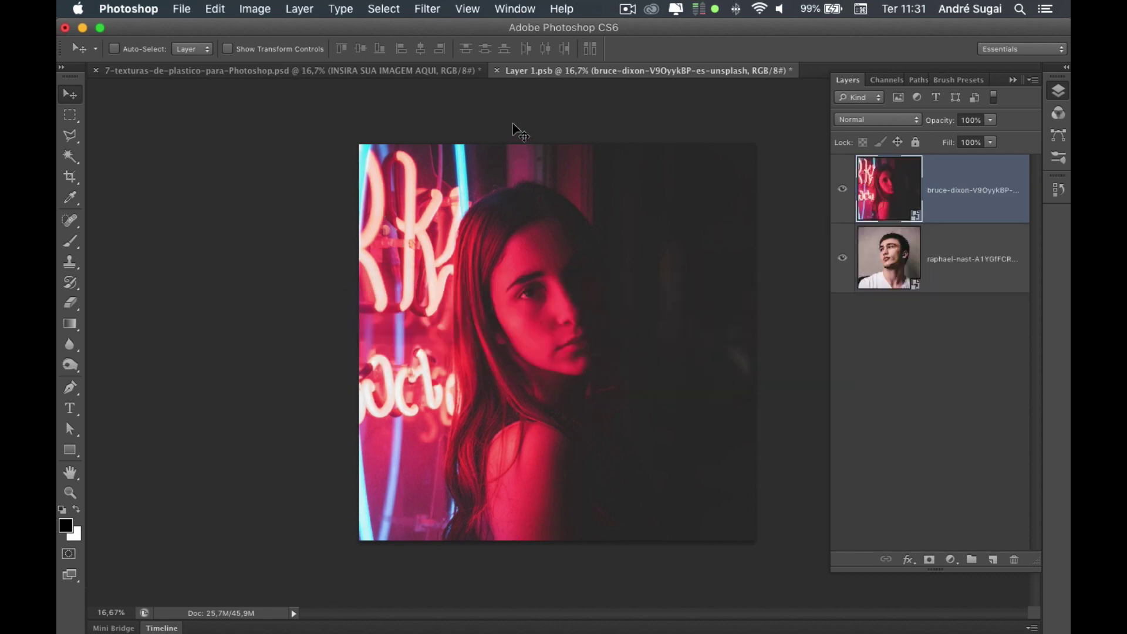
Step: Close Layer 1.psb with Save so the template updates to the neon portrait
click(496, 71)
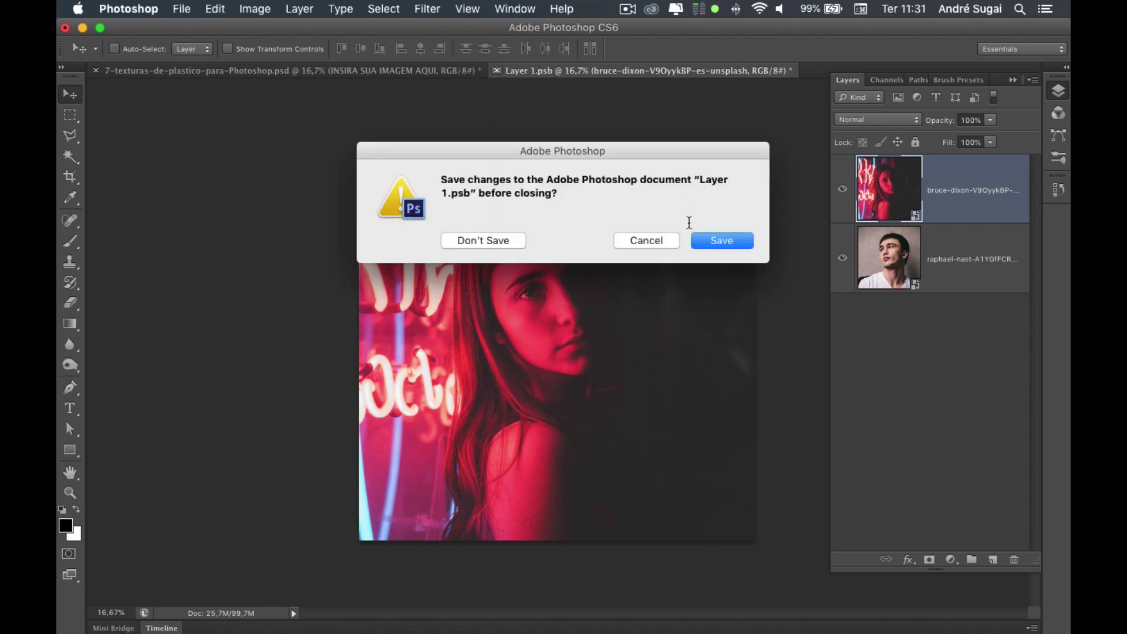
click(709, 241)
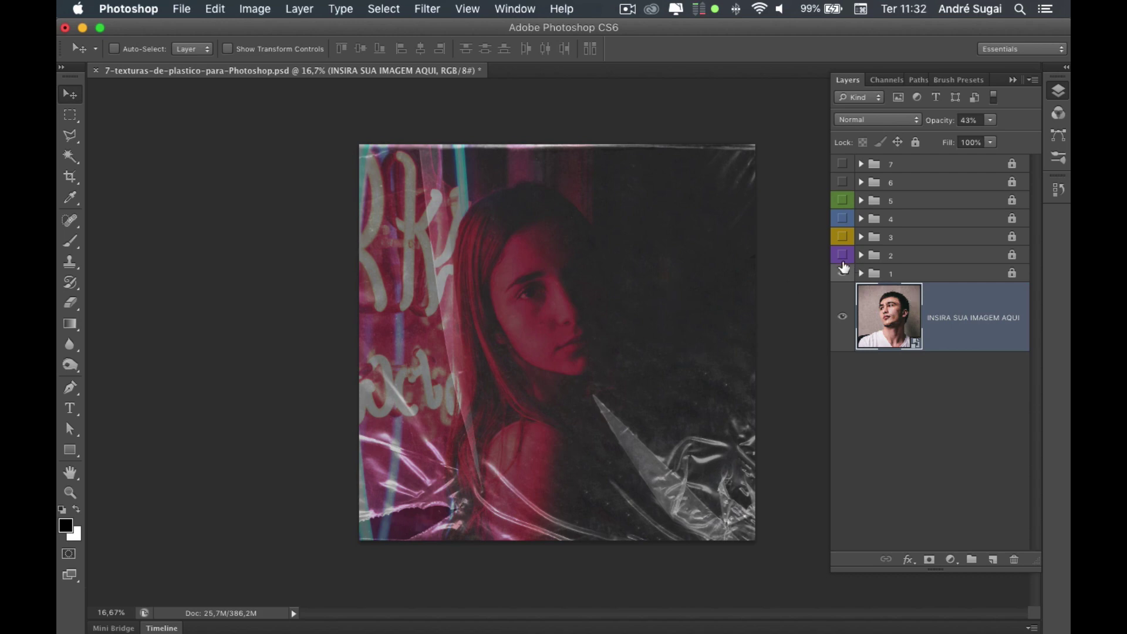
Step: Try texture groups 2 through 5 over the neon portrait, ending with only group 6 visible
click(843, 273)
click(842, 255)
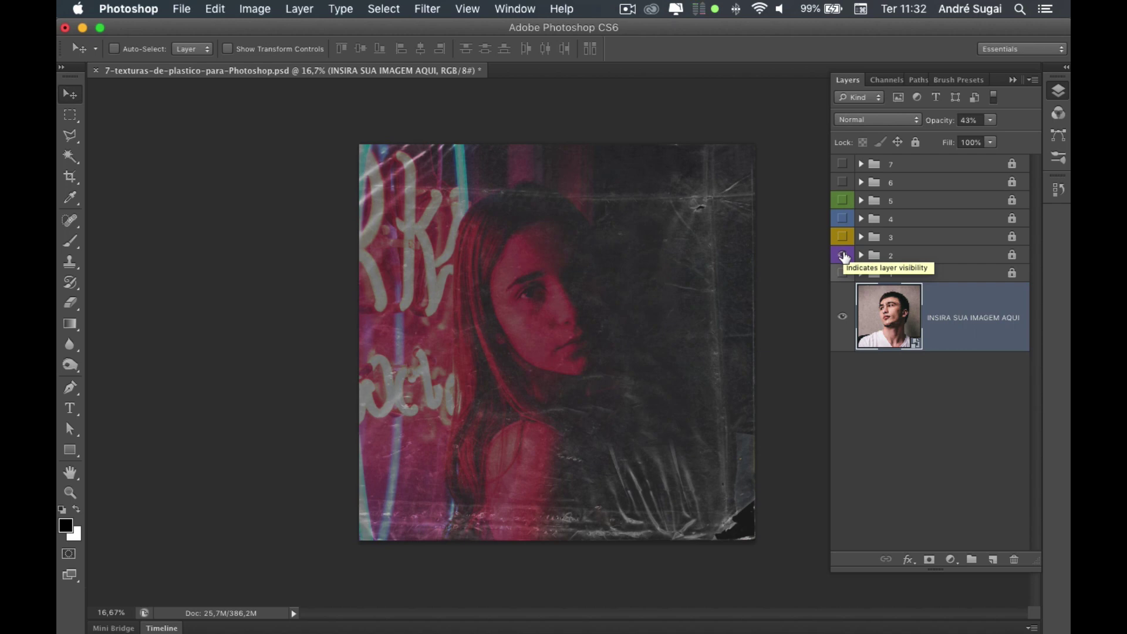
click(842, 255)
click(842, 237)
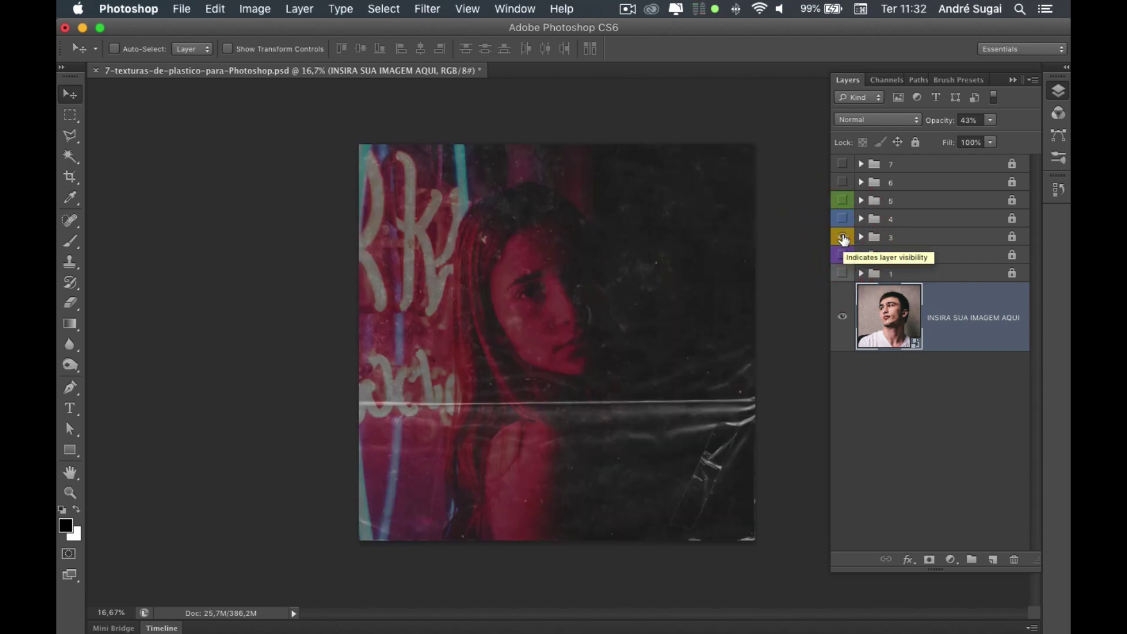
click(843, 236)
click(842, 219)
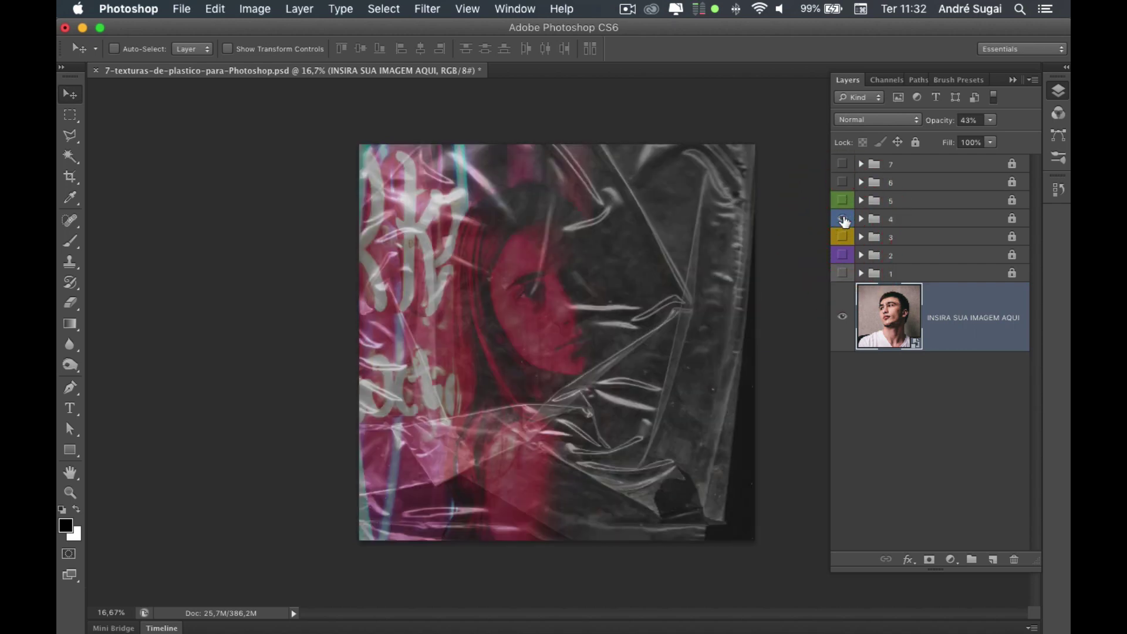
click(842, 218)
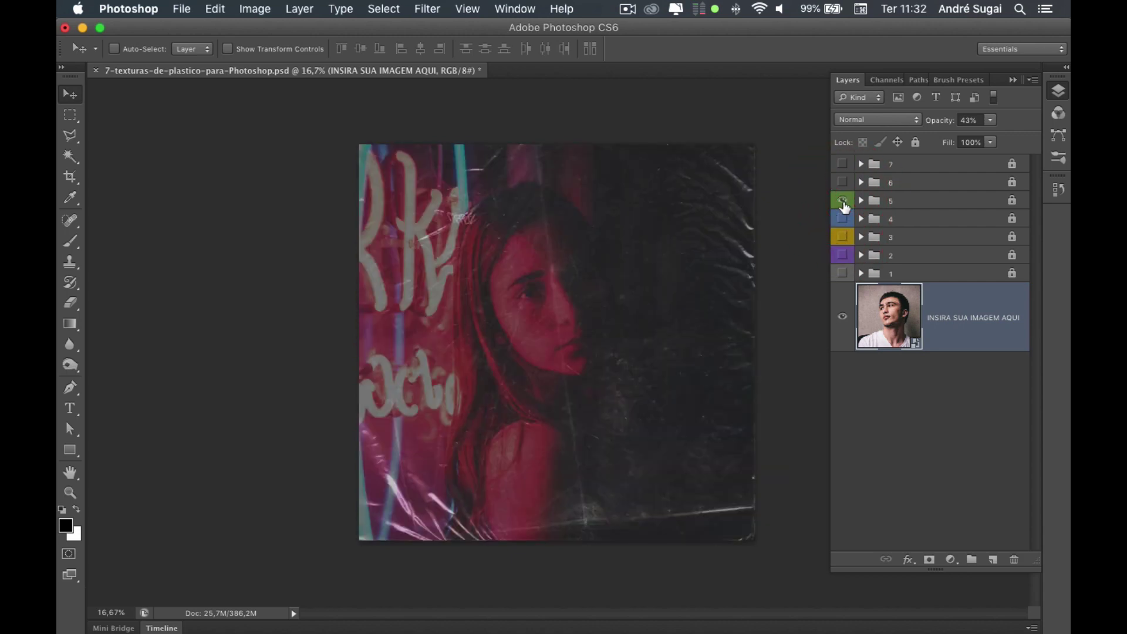
click(843, 200)
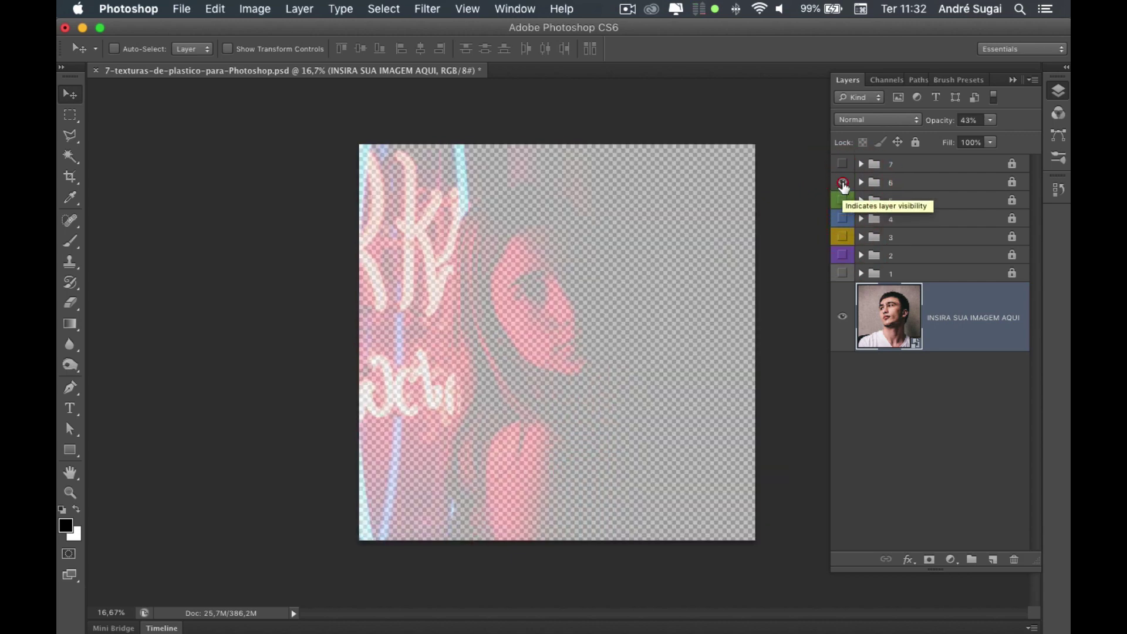
click(843, 183)
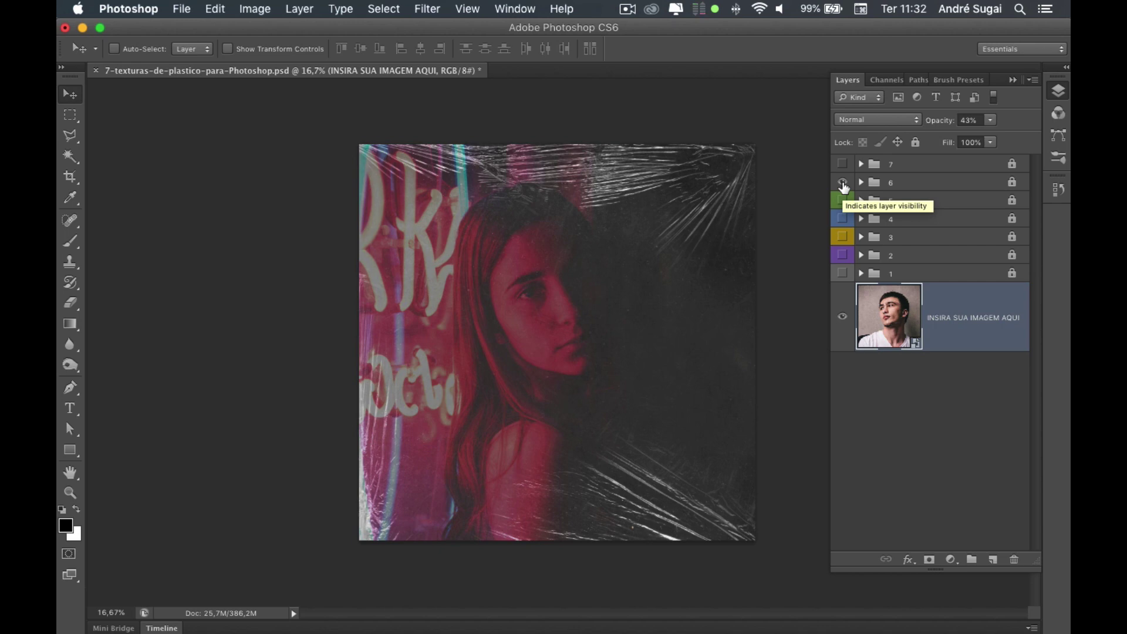